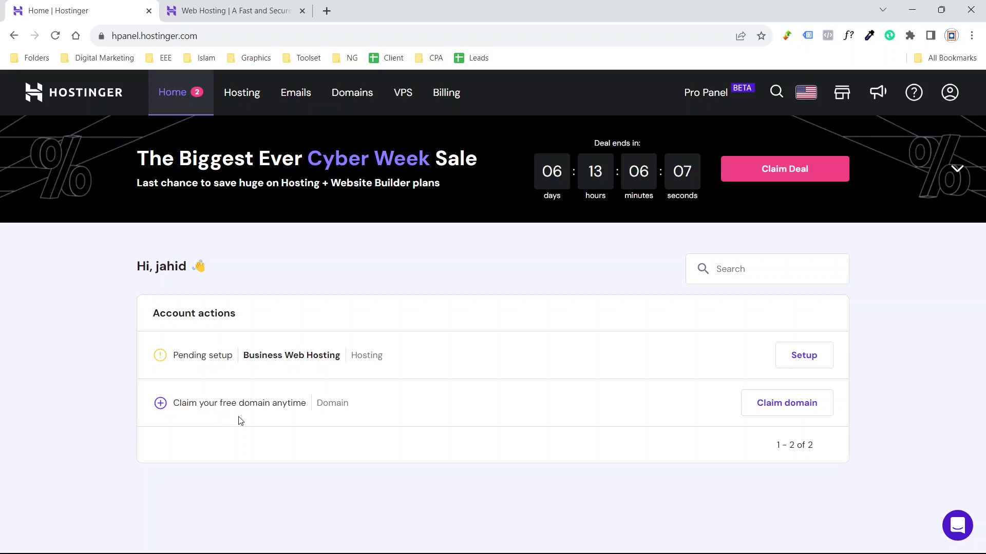
- Look at the web hosting plans on the open pricing page and return to the account home page
left_click(212, 4)
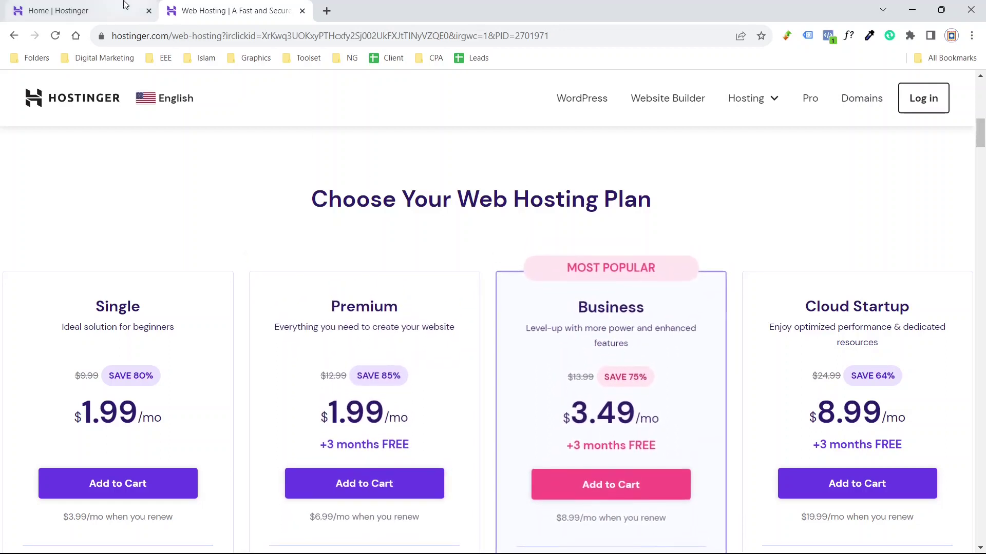
left_click(77, 11)
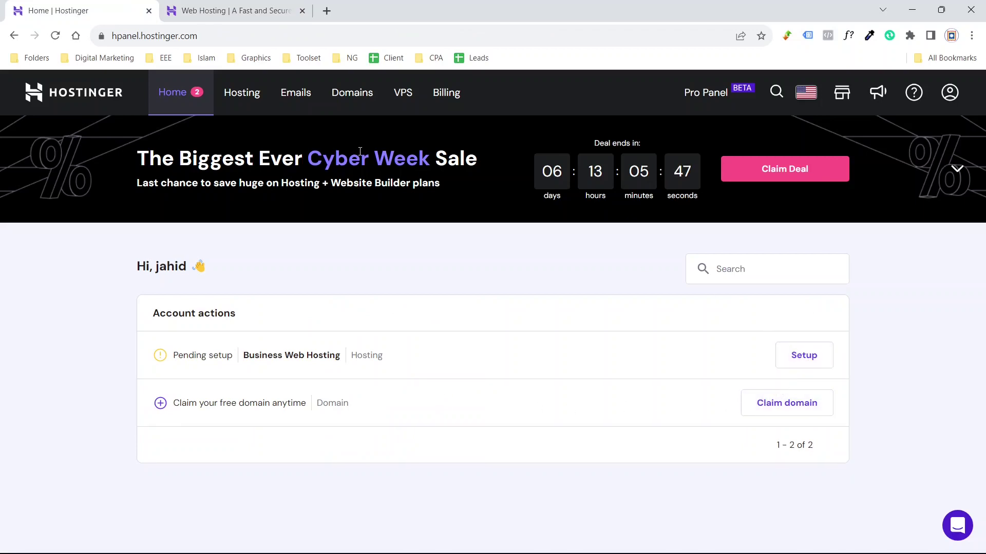
- Start the setup of the pending Business Web Hosting plan and begin its onboarding questions
left_click(246, 101)
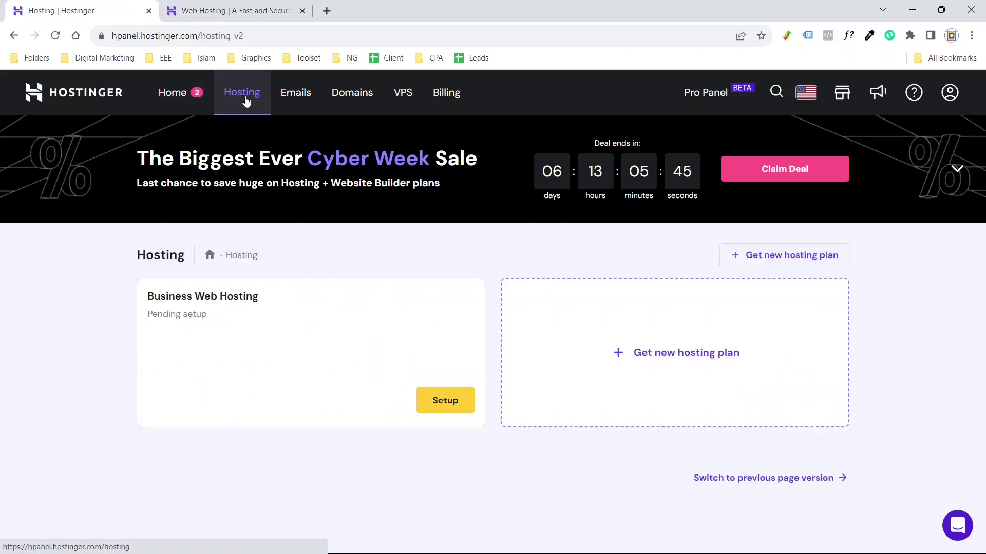
left_click(439, 405)
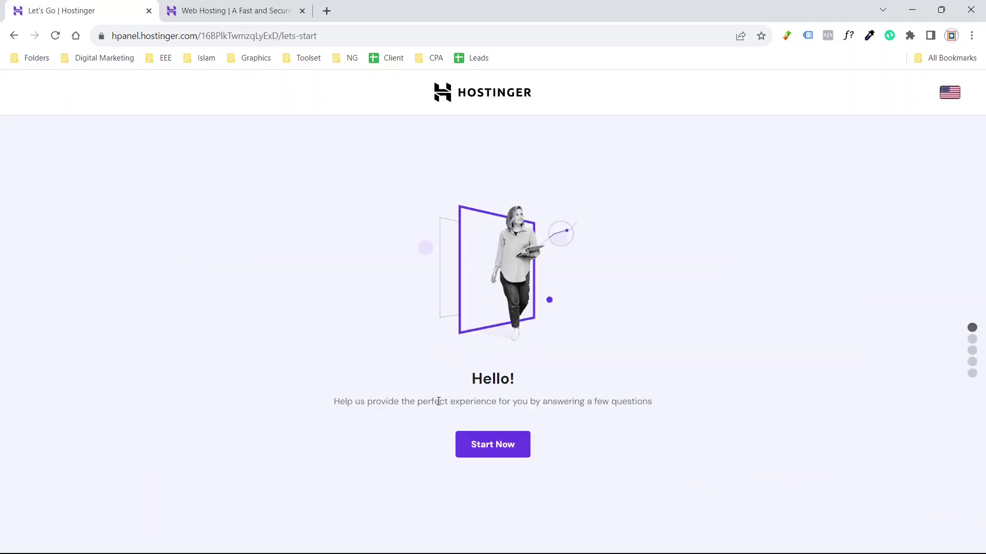
left_click(484, 446)
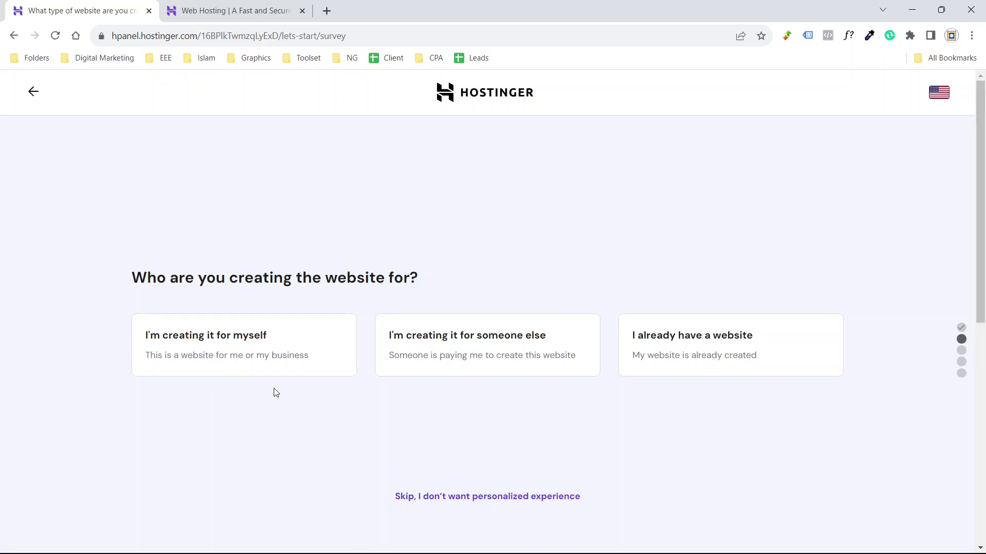
- Answer the survey: creating it for myself, building it myself, an Online store, and Yes please to help building the website
left_click(254, 372)
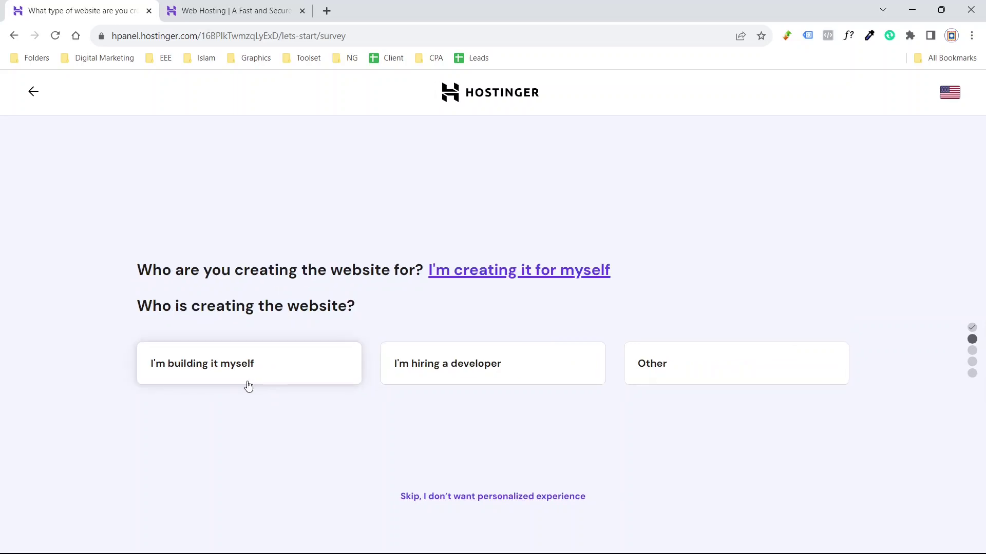
left_click(243, 378)
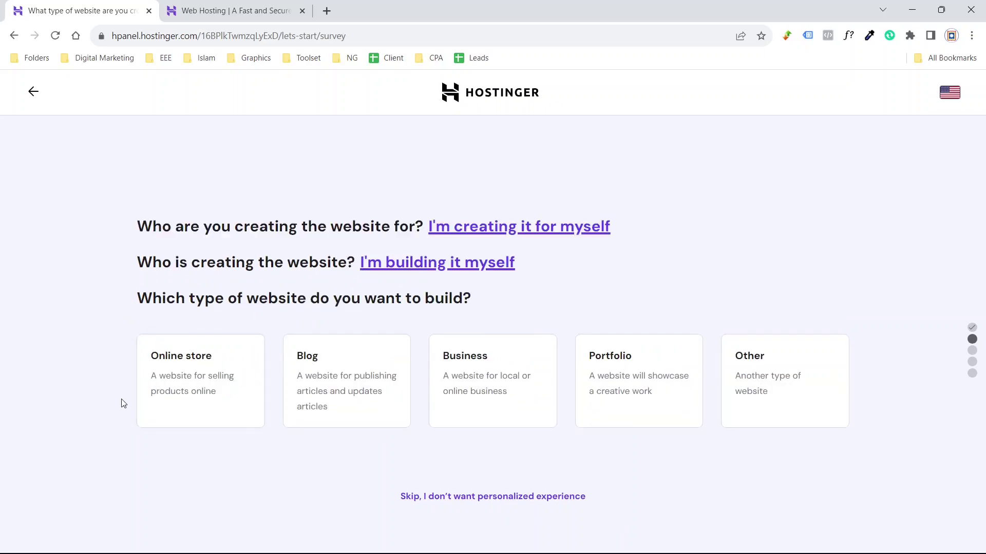
left_click(161, 400)
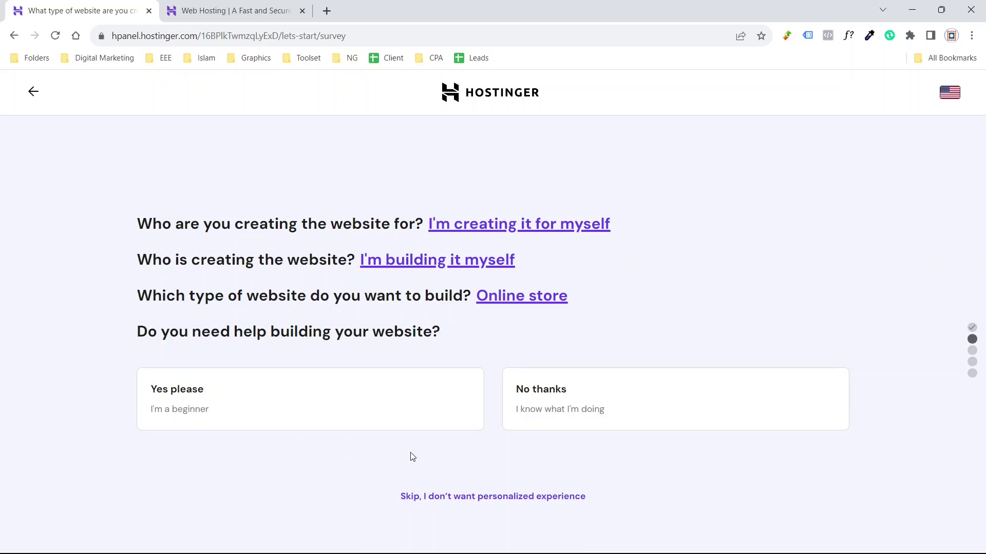
left_click(358, 413)
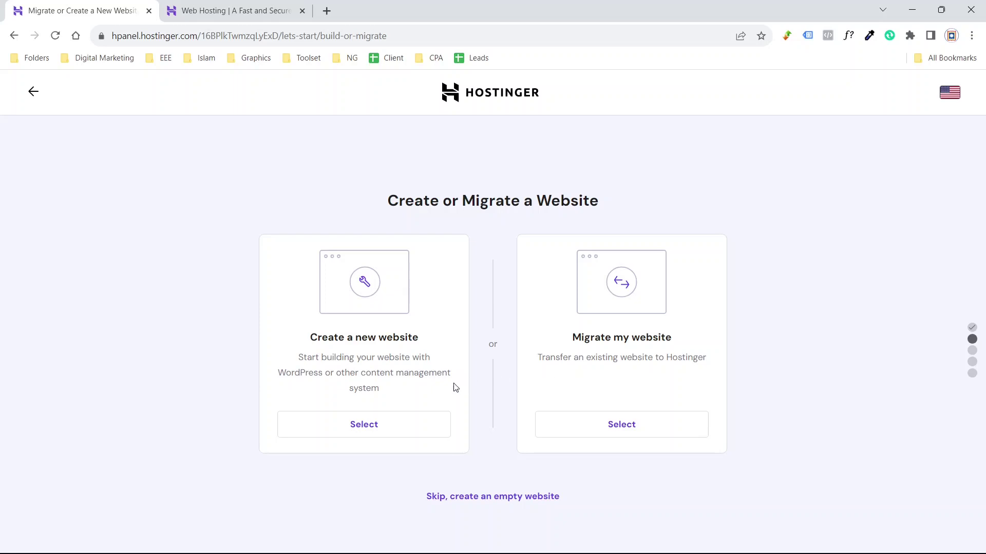
- Choose to create a new website and select WordPress as its platform
left_click(399, 427)
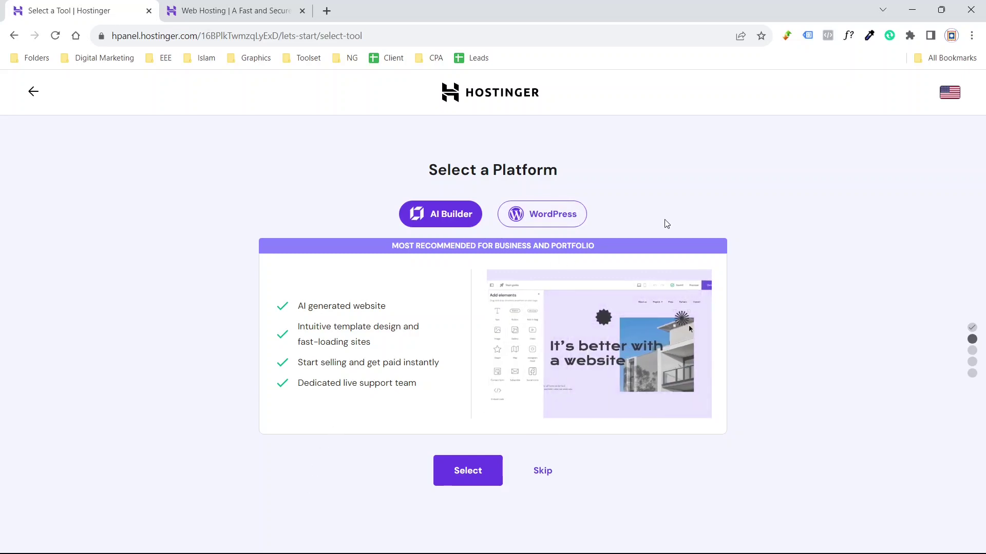
left_click(584, 221)
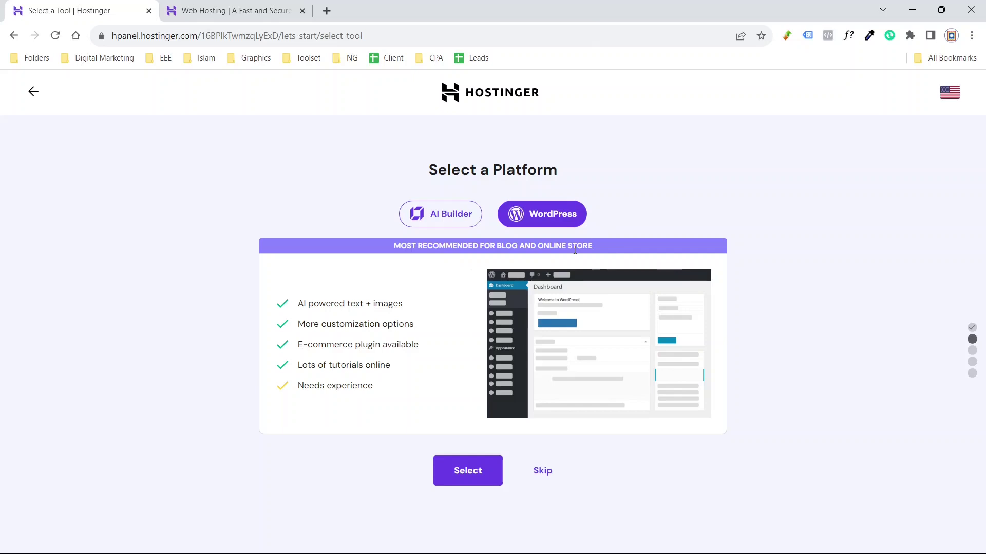
left_click(478, 475)
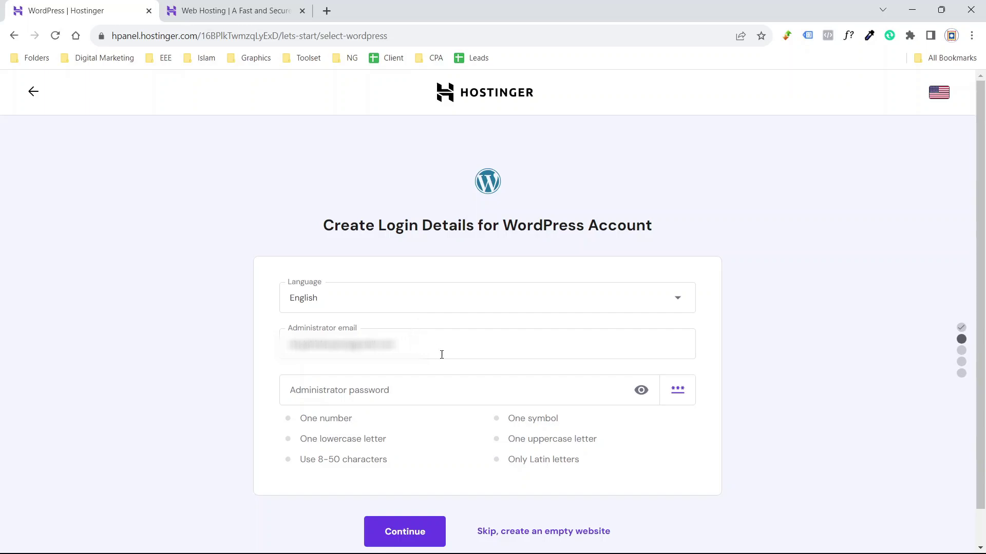
- Fill in the administrator password for the WordPress account and continue with the login details
left_click(528, 384)
left_click(679, 391)
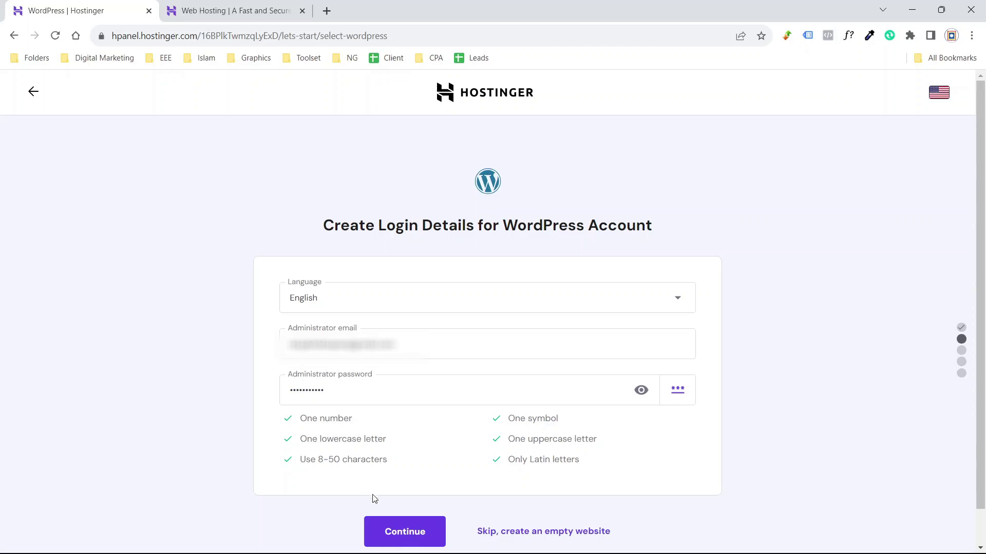
left_click(391, 526)
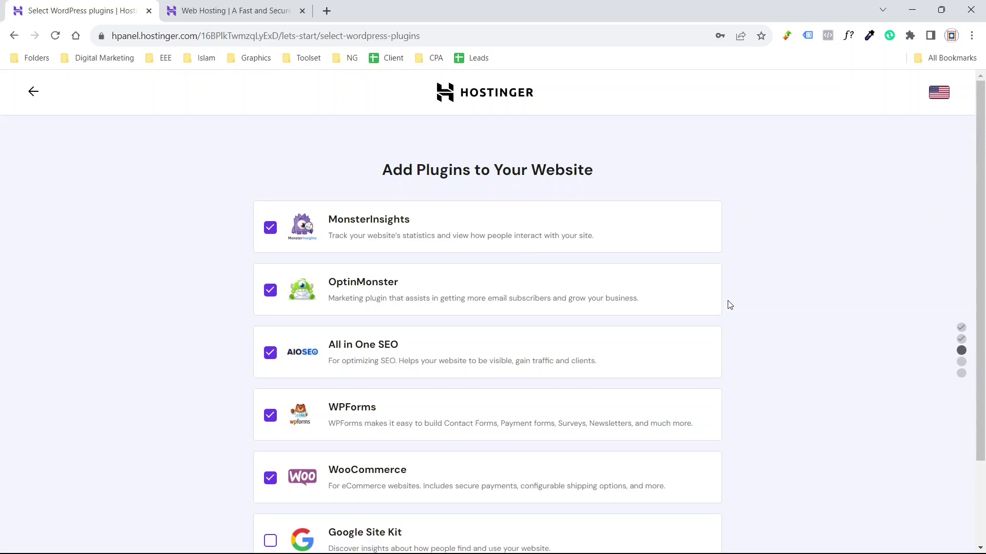
- Deselect the MonsterInsights, OptinMonster, All in One SEO, WPForms and WooCommerce plugins and skip adding plugins
left_click(270, 229)
left_click(270, 291)
left_click(270, 353)
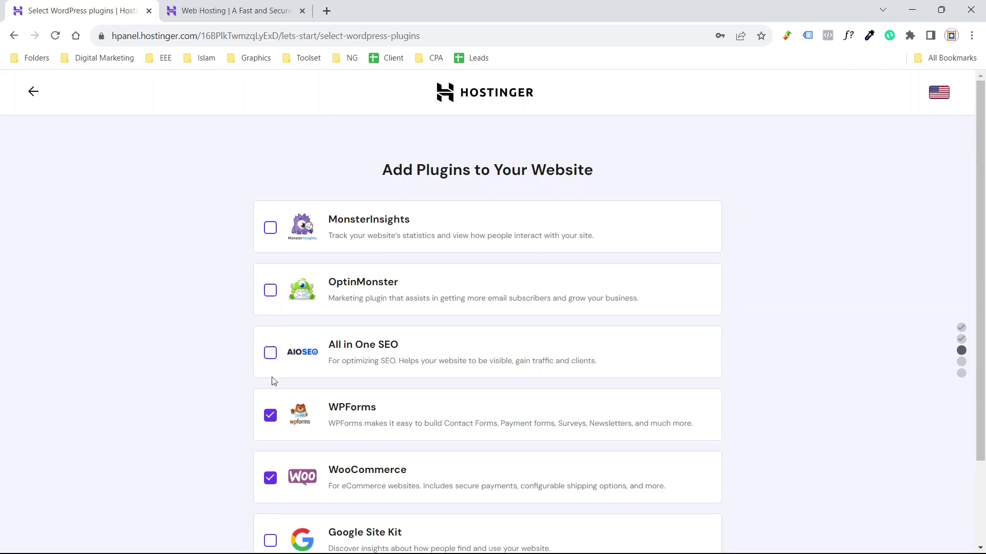
left_click(270, 417)
left_click(270, 479)
scroll(846, 301, "down", 2)
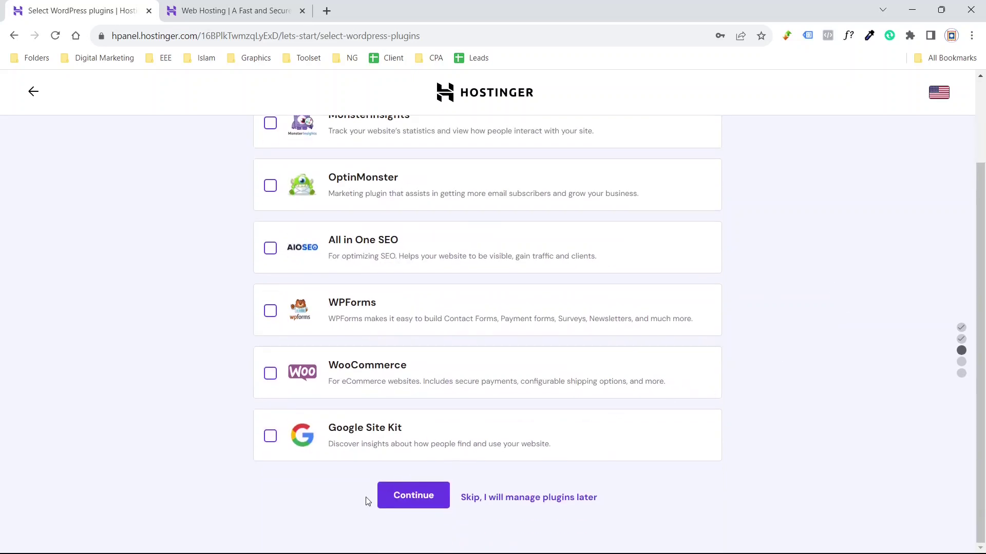
left_click(501, 507)
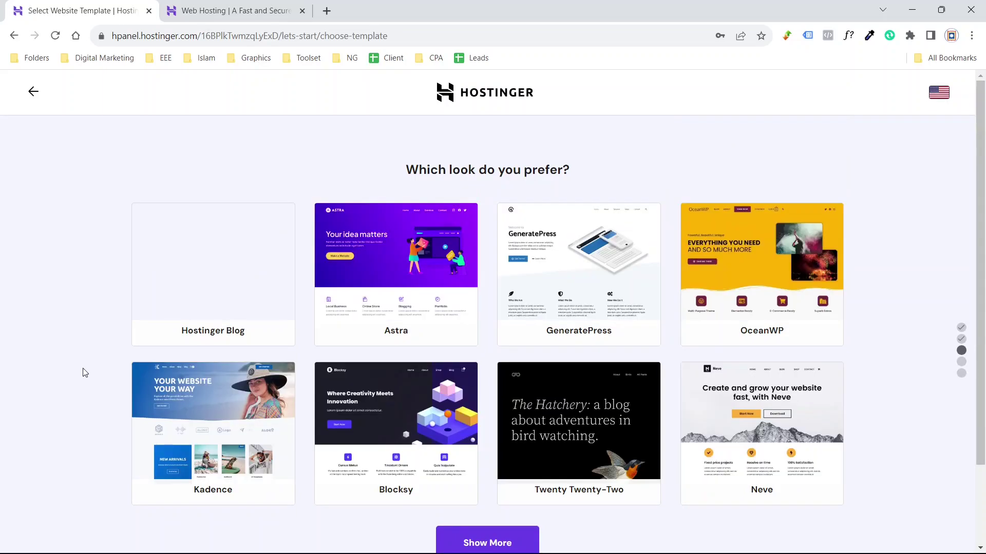
- Skip both the website template selection and the AI text creation
scroll(84, 373, "down", 2)
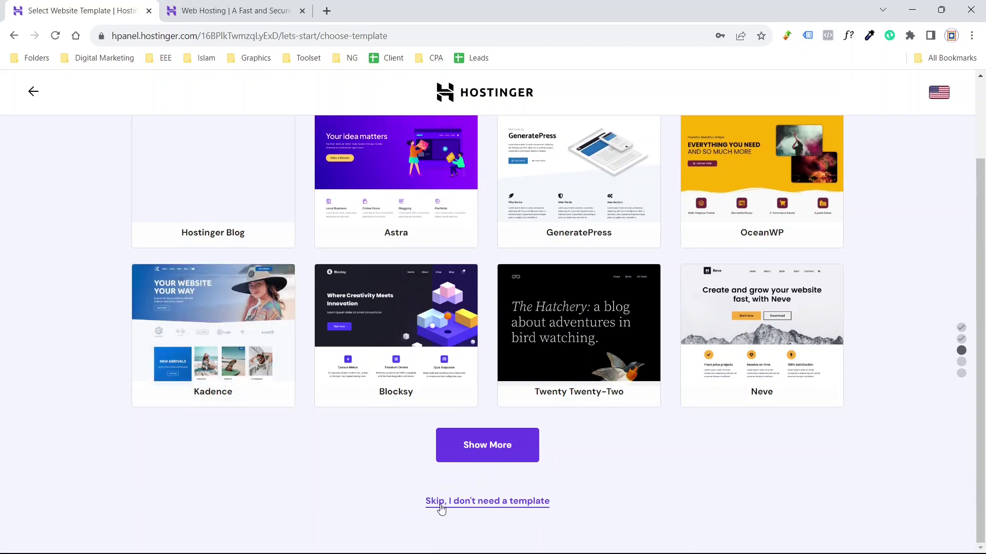
left_click(441, 502)
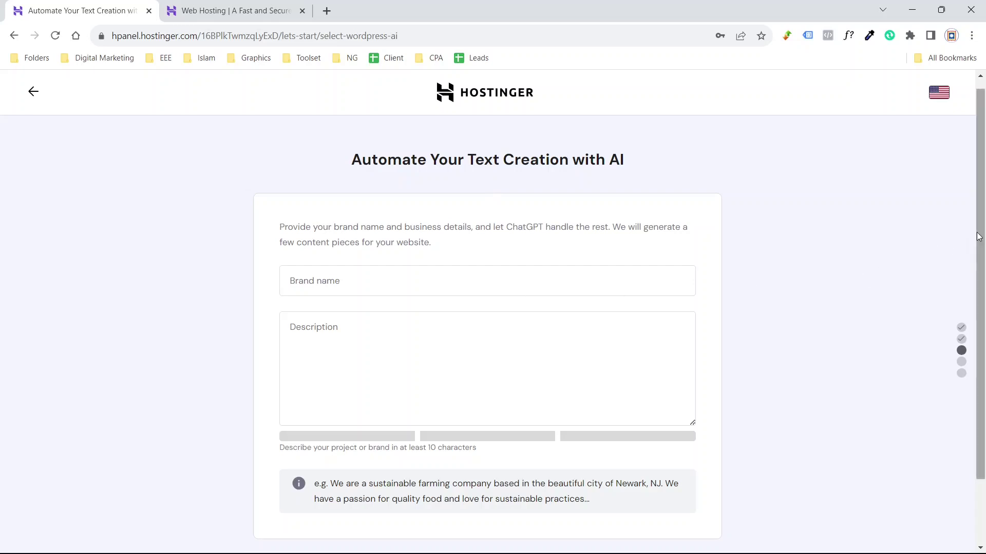
scroll(978, 237, "down", 2)
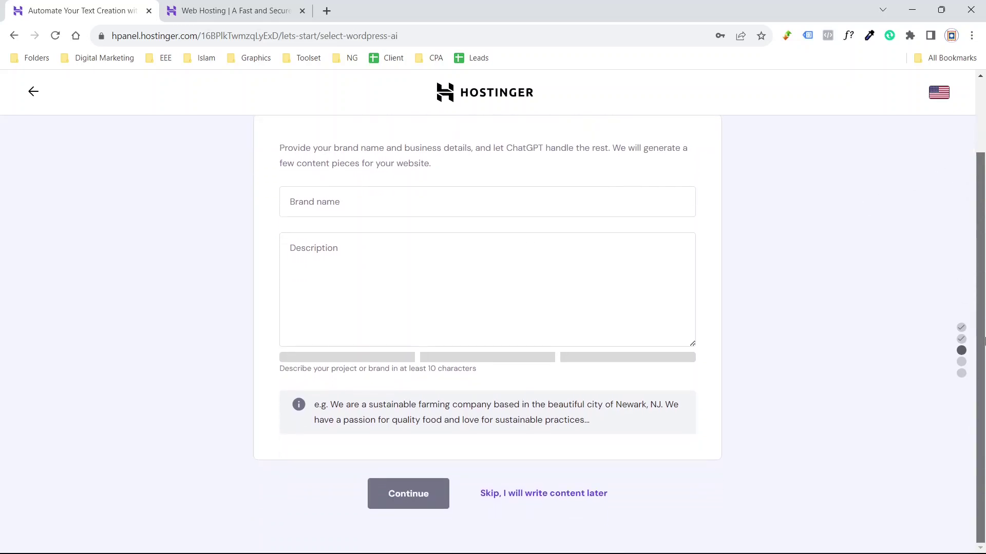
left_click(547, 494)
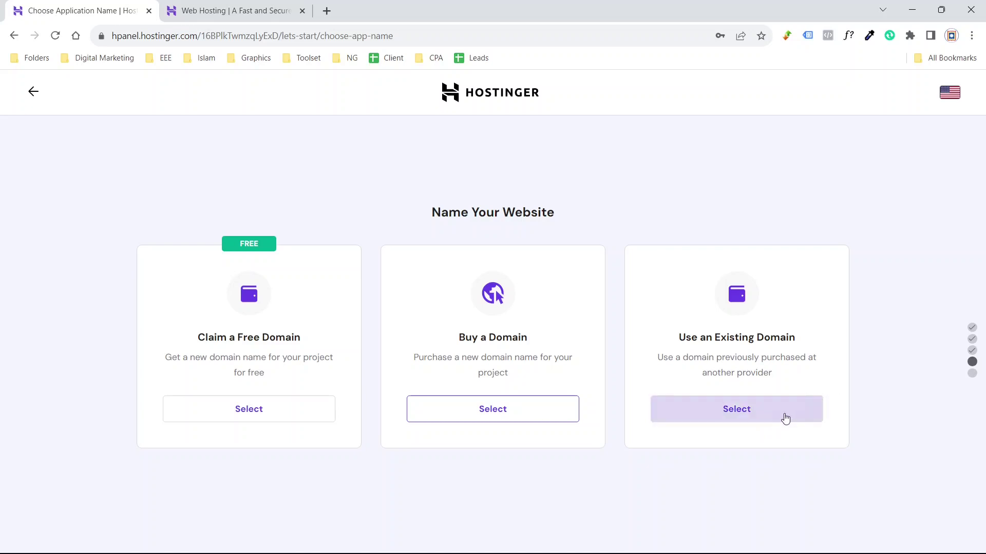
- Name the website with the existing domain freshfood.com.bd and confirm that domain
left_click(786, 419)
scroll(162, 469, "down", 1)
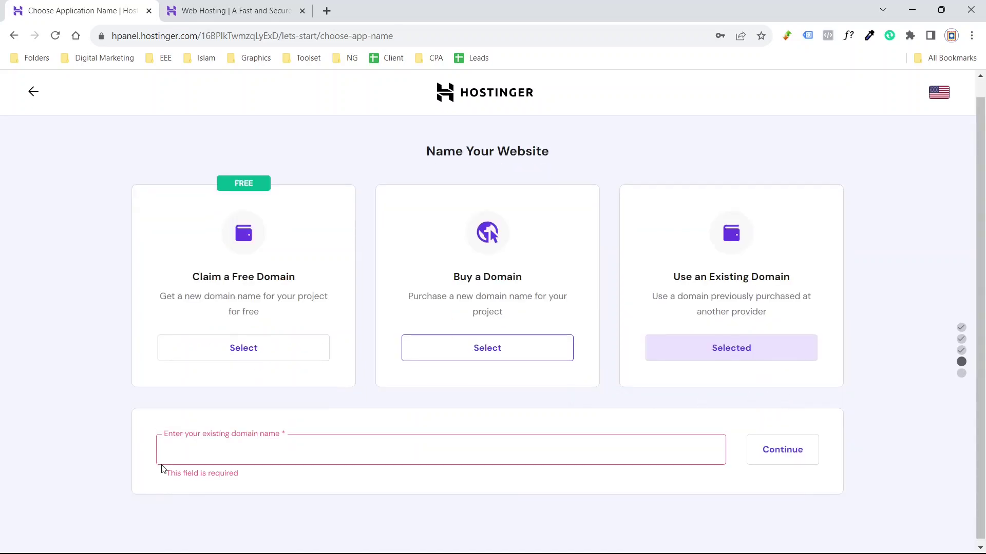
left_click(200, 447)
type("freshfood.com.bd")
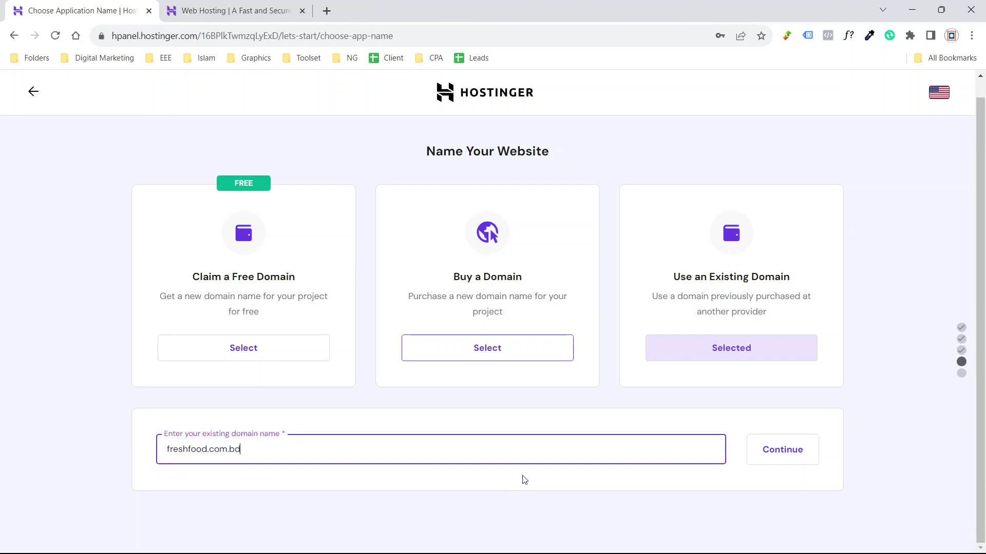
left_click(782, 454)
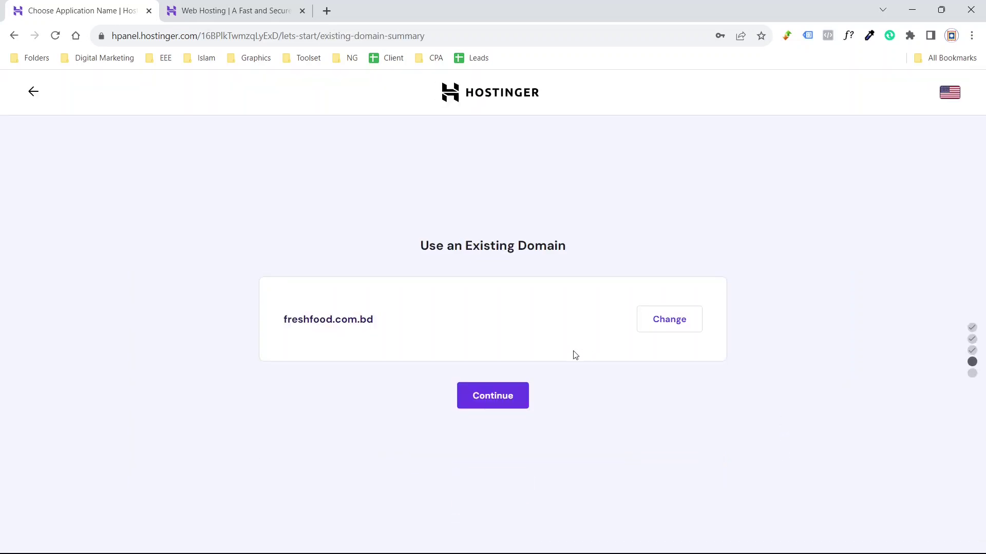
left_click(493, 397)
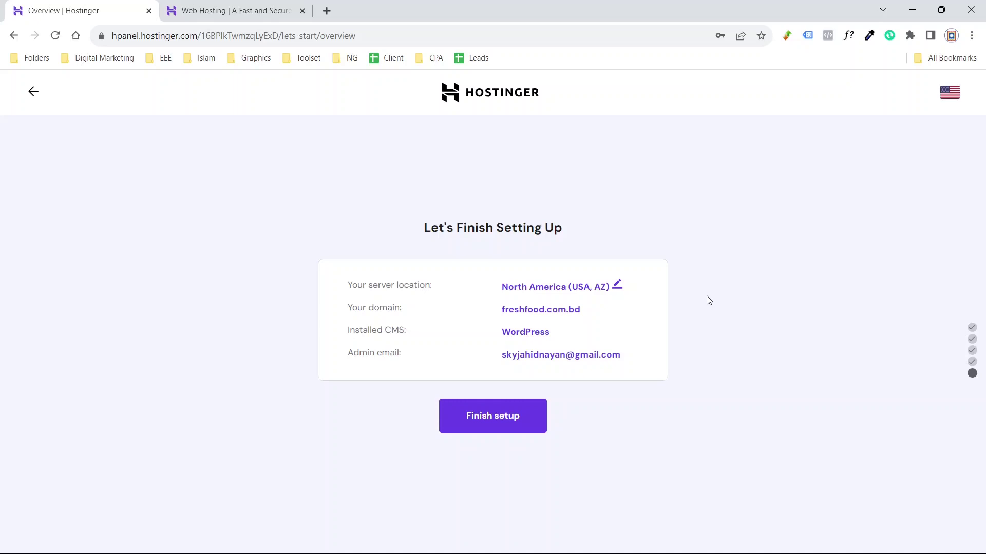
- Change the server location to Asia (India) and finish the hosting setup
left_click(616, 287)
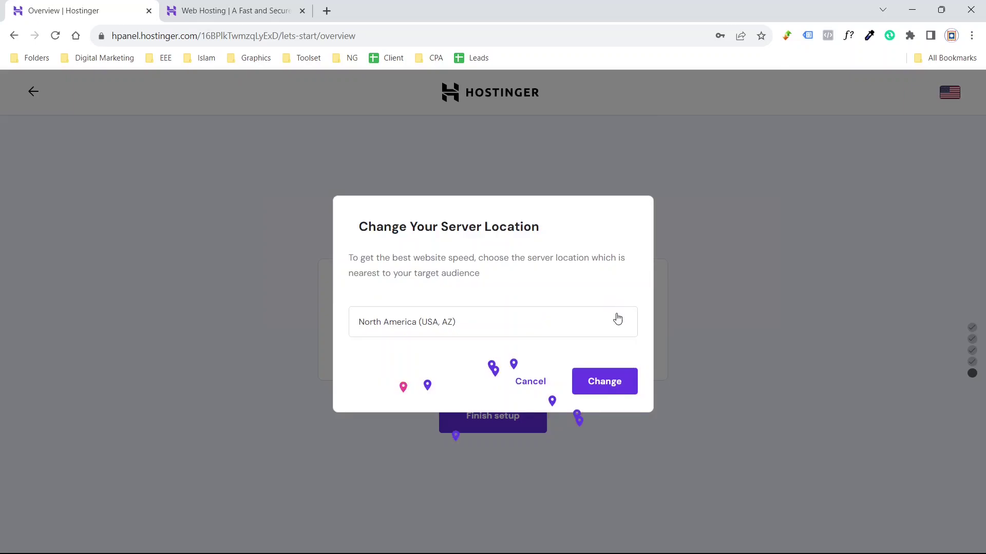
left_click(616, 325)
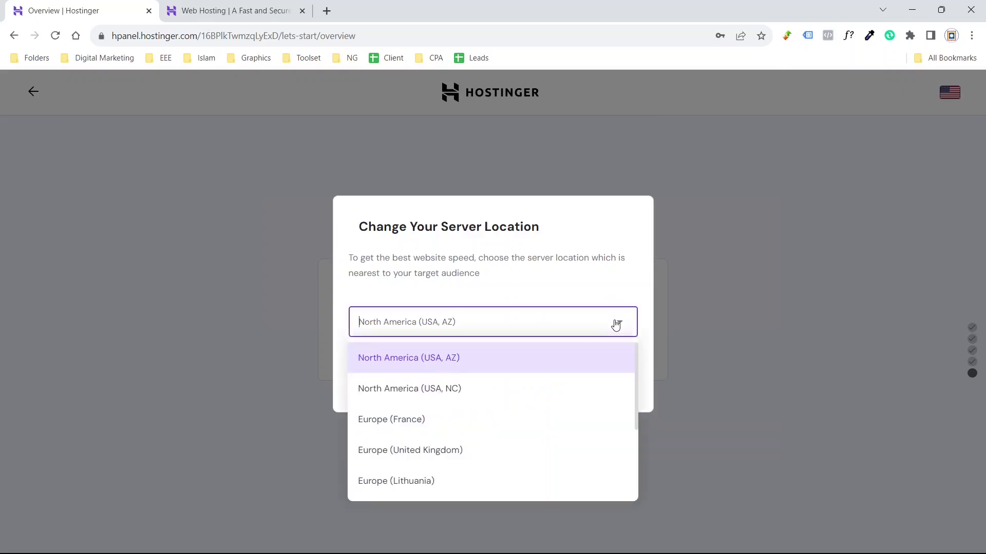
scroll(526, 425, "down", 3)
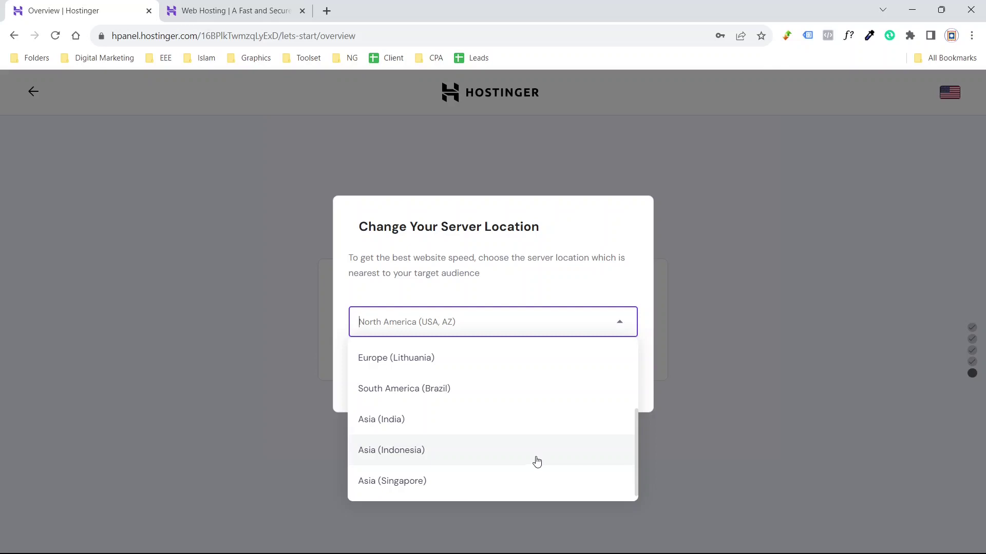
left_click(541, 426)
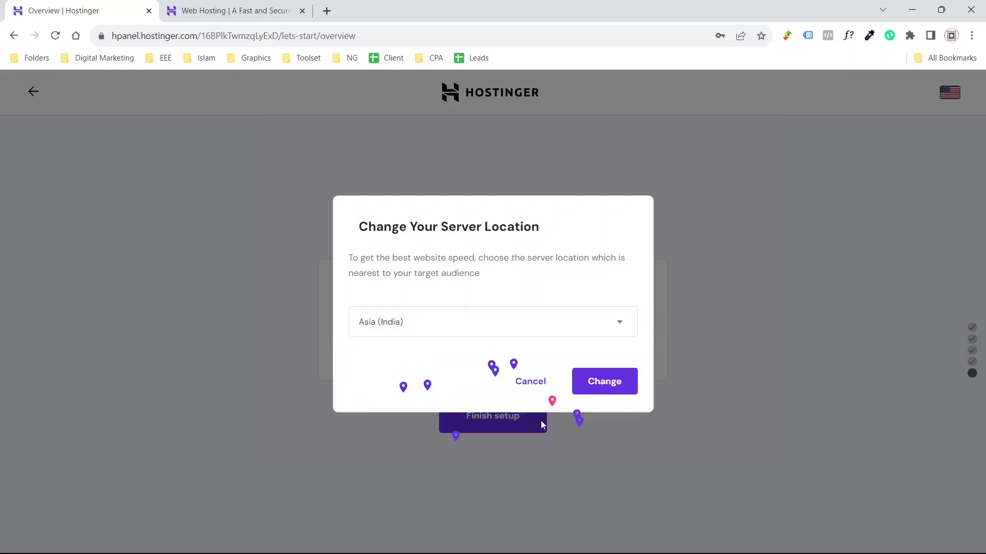
left_click(609, 386)
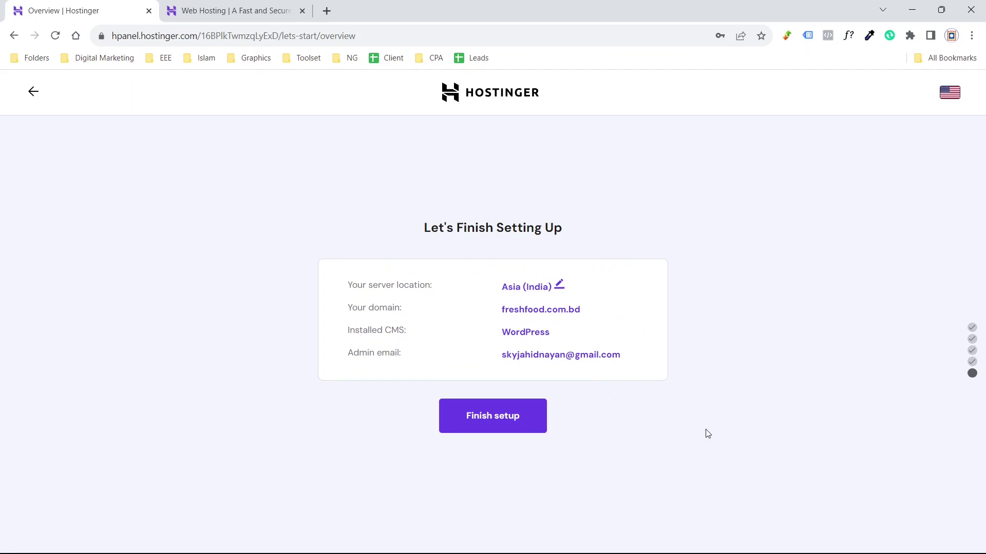
left_click(522, 420)
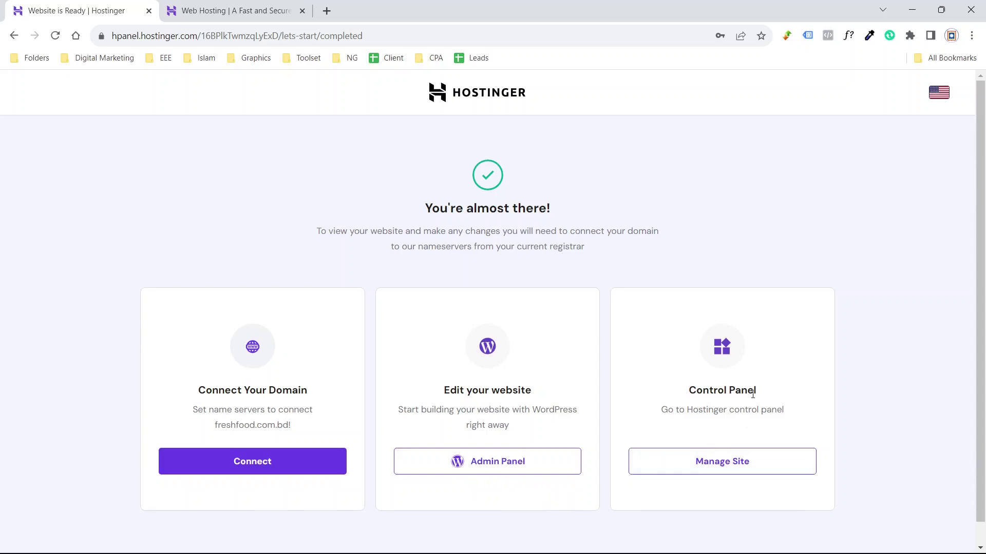
- Open the site's Hostinger control panel in a new browser tab and look through its dashboard sections
right_click(721, 463)
left_click(760, 310)
left_click(222, 7)
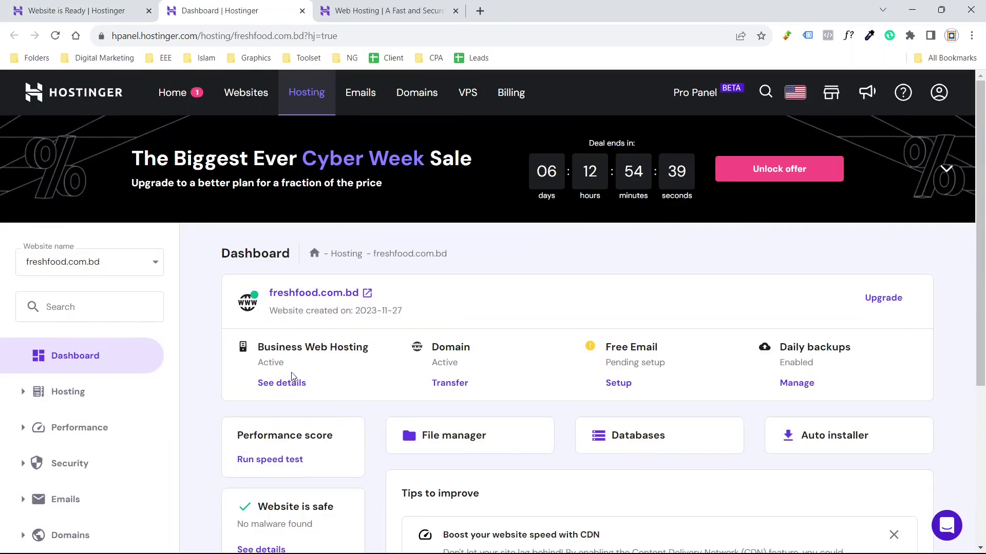
scroll(291, 371, "down", 4)
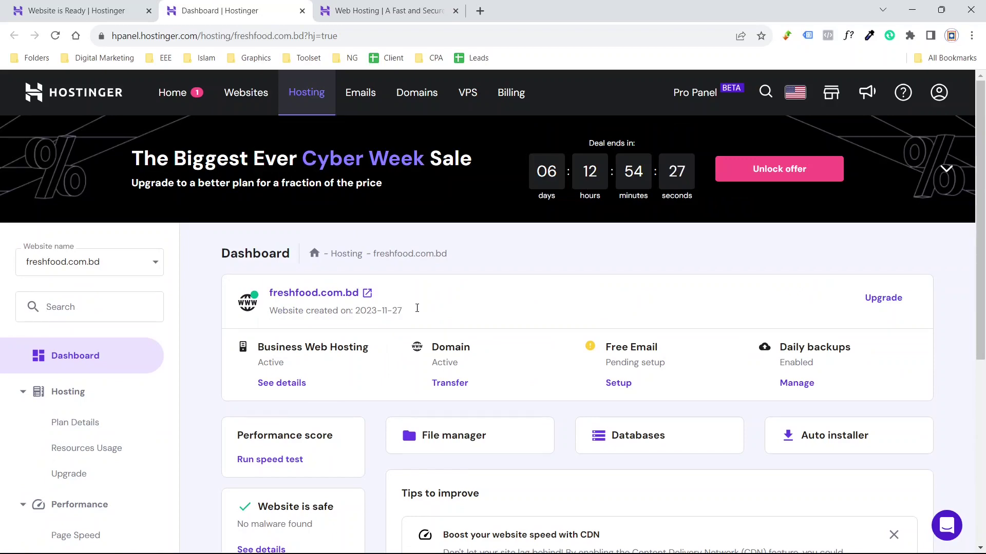
scroll(481, 327, "down", 4)
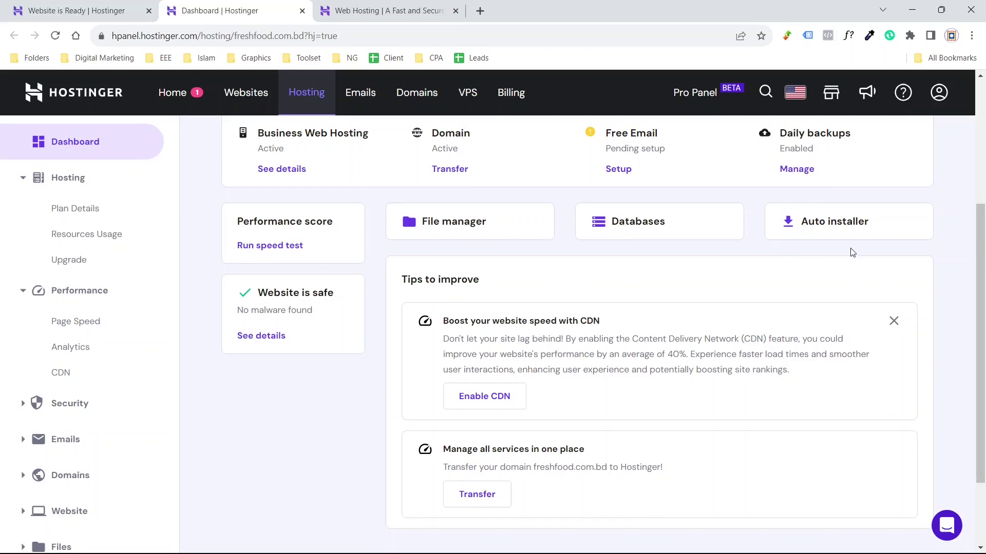
scroll(121, 352, "down", 2)
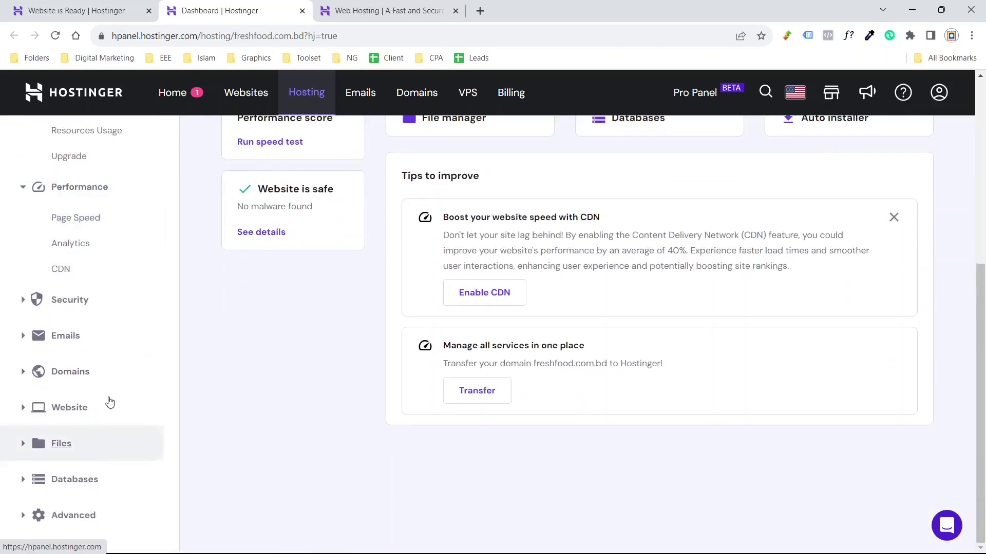
- Return to the completed setup page and open the WordPress admin panel of freshfood.com.bd
scroll(205, 426, "up", 4)
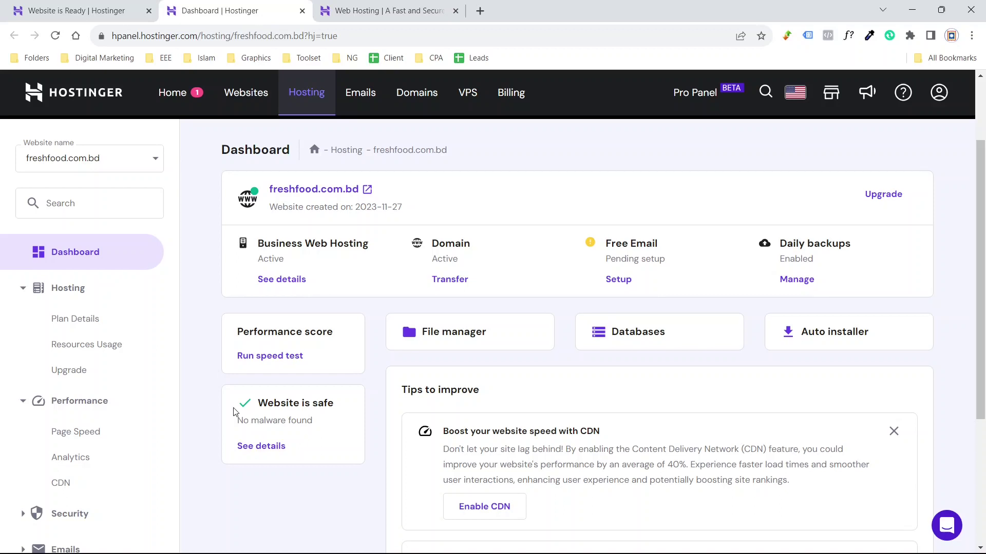
key("ctrl+shift+Tab")
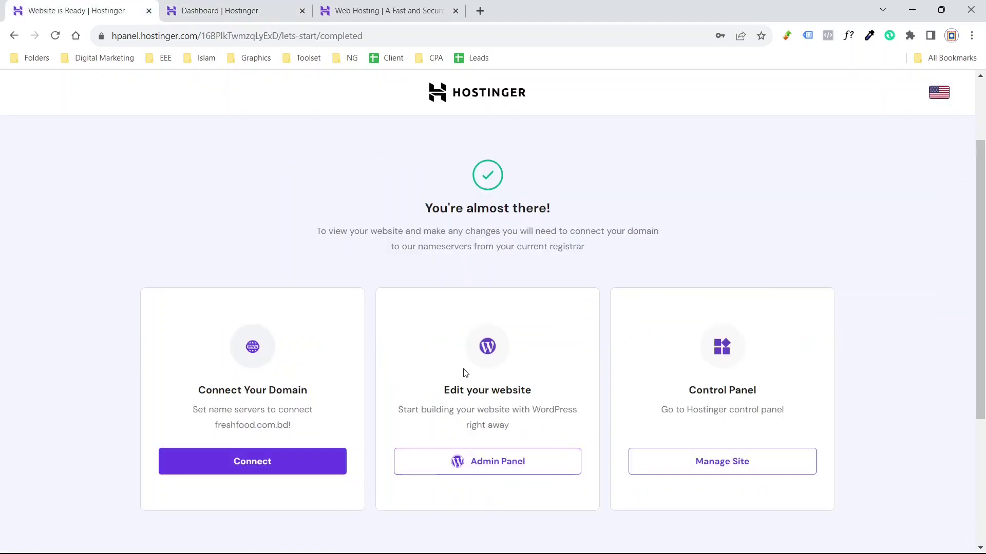
left_click(486, 471)
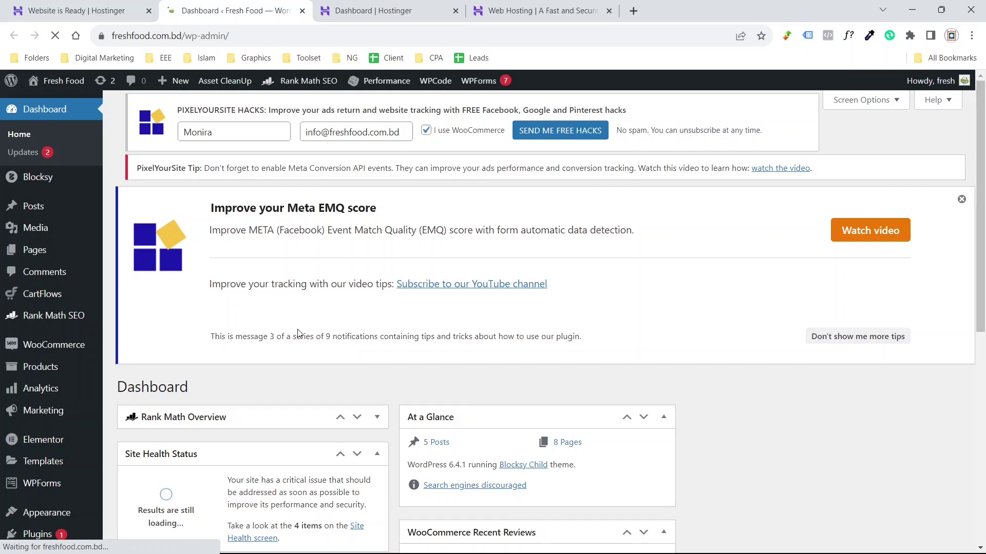
- Start connecting freshfood.com.bd from the setup page, with Other as the domain provider and BTCL as its name
left_click(96, 6)
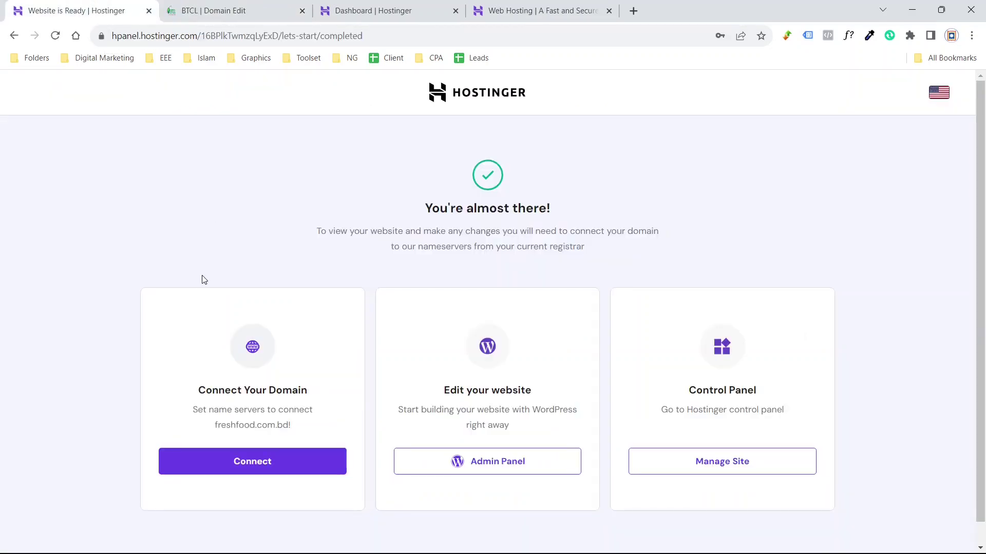
left_click(251, 460)
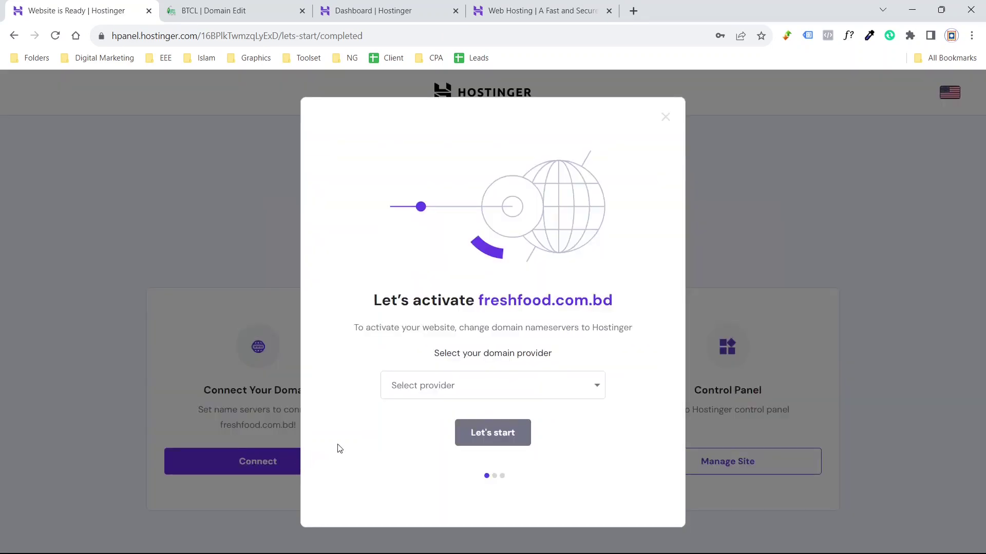
left_click(563, 388)
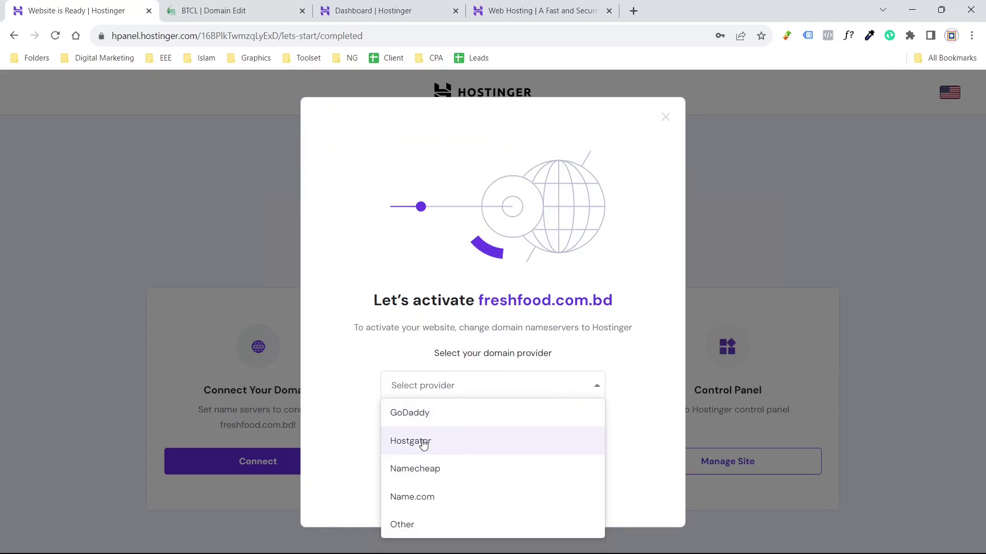
left_click(419, 529)
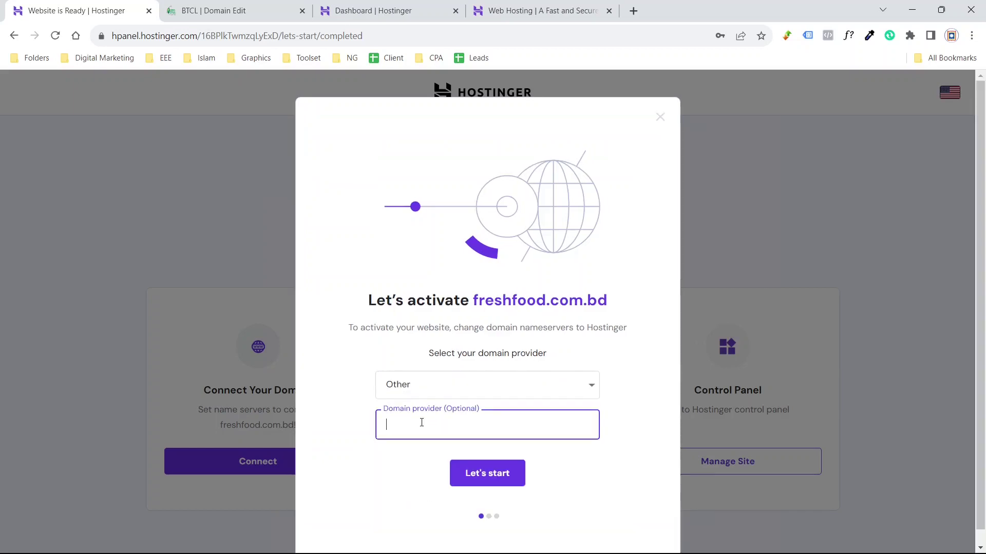
type("BTCL")
left_click(495, 477)
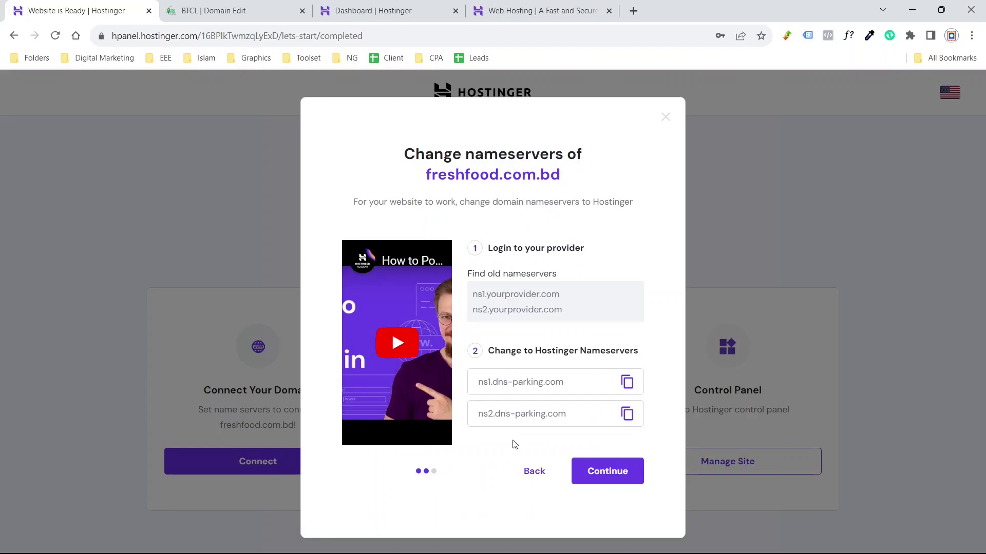
- Copy Hostinger's first nameserver, ns1.dns-parking.com, and set it as the primary domain name server on BTCL's Domain Edit page
left_click(627, 385)
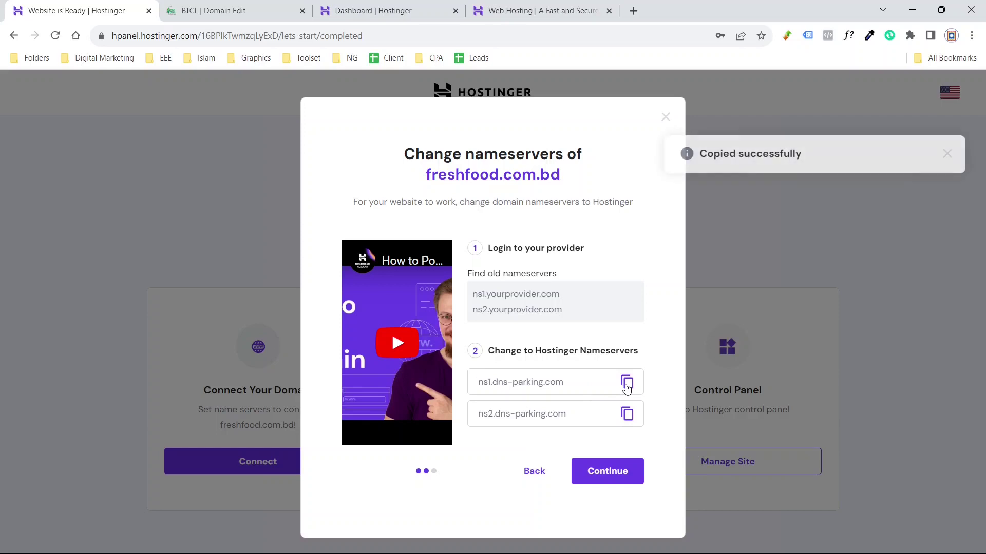
left_click(194, 11)
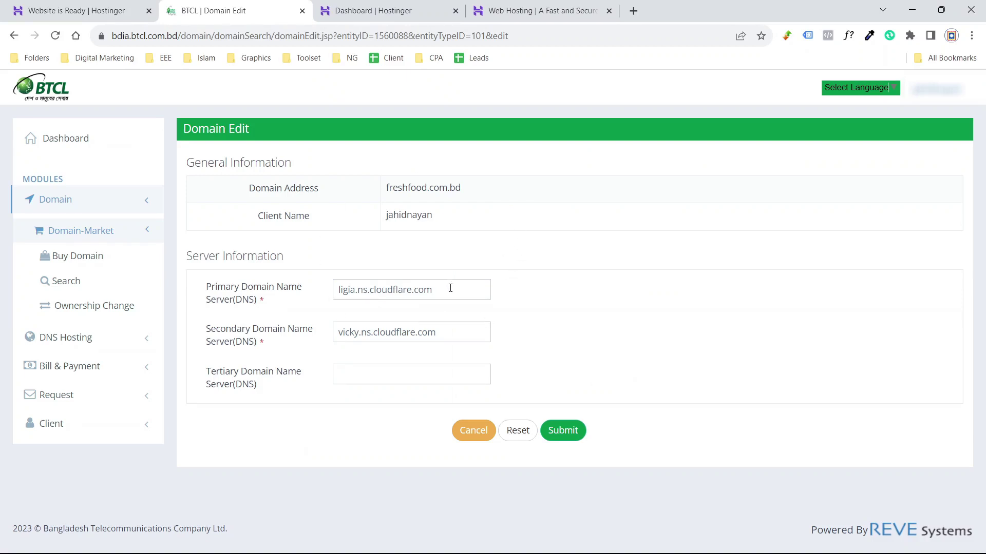
left_click_drag(450, 288, 330, 297)
key("BackSpace")
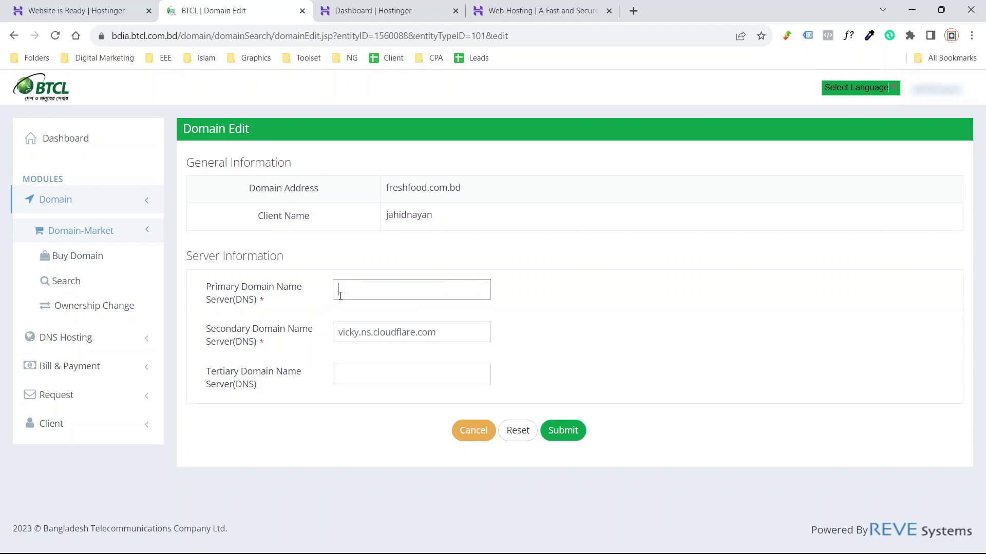
key("ctrl+v")
- Copy ns2.dns-parking.com from Hostinger, set it as the secondary domain name server at BTCL, and submit the domain changes
left_click(82, 10)
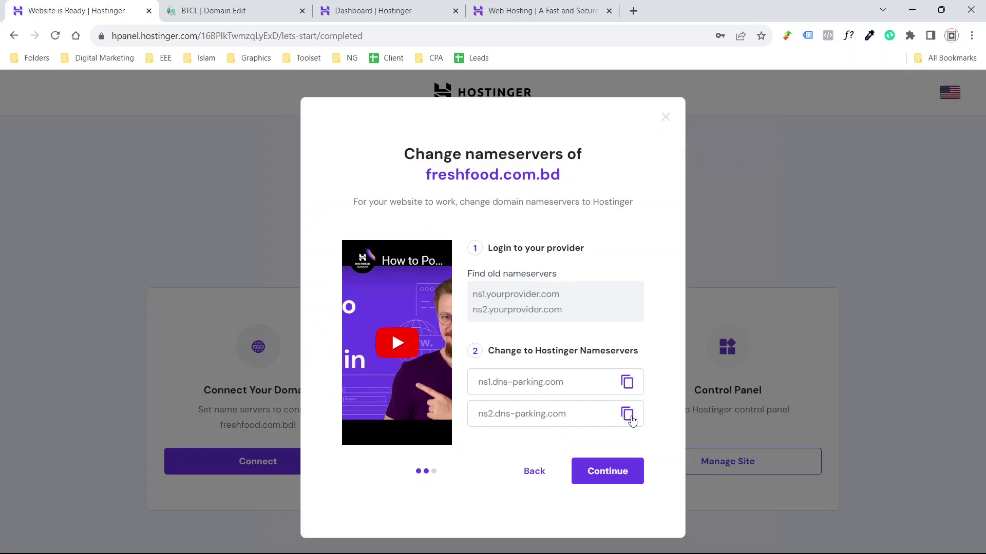
left_click(627, 414)
left_click(248, 8)
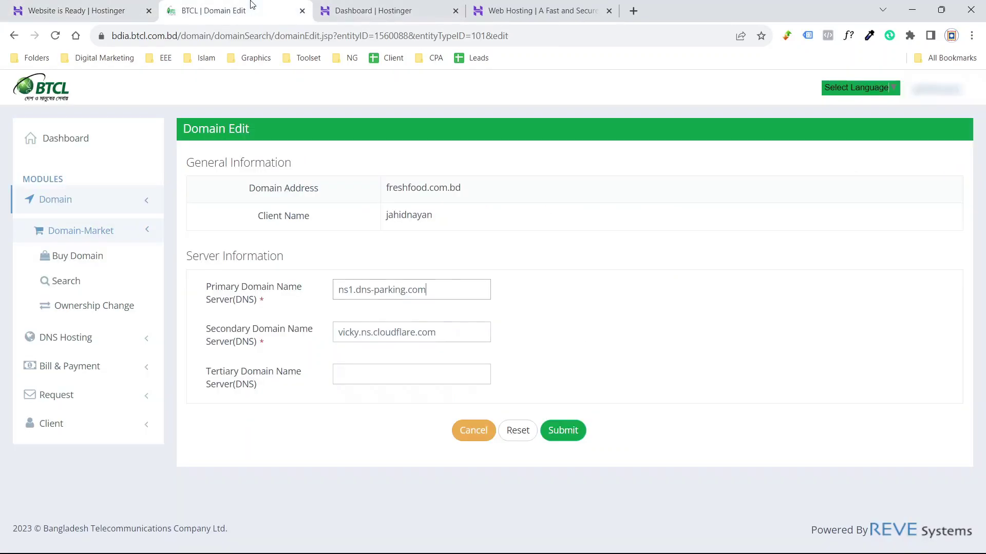
left_click_drag(450, 331, 334, 339)
key("ctrl+v")
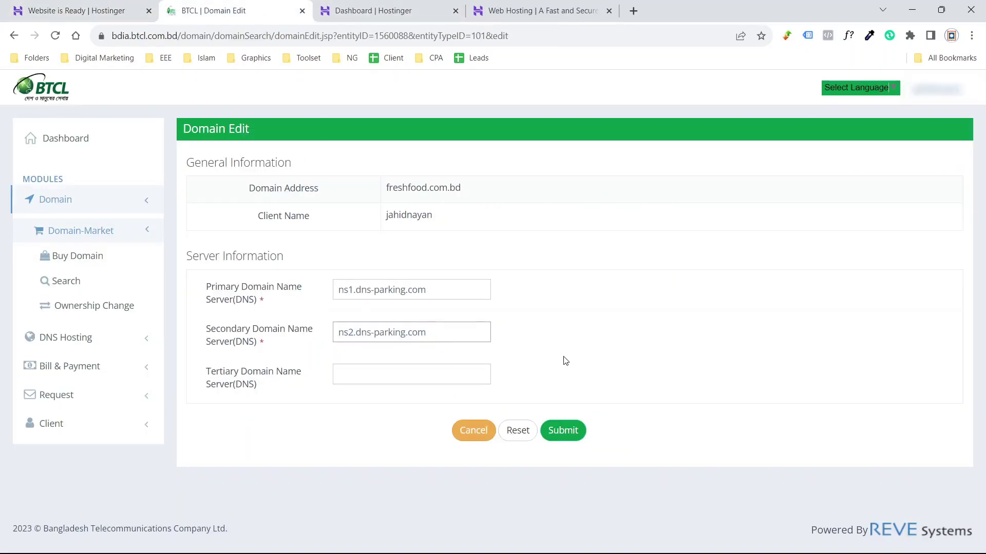
left_click(562, 431)
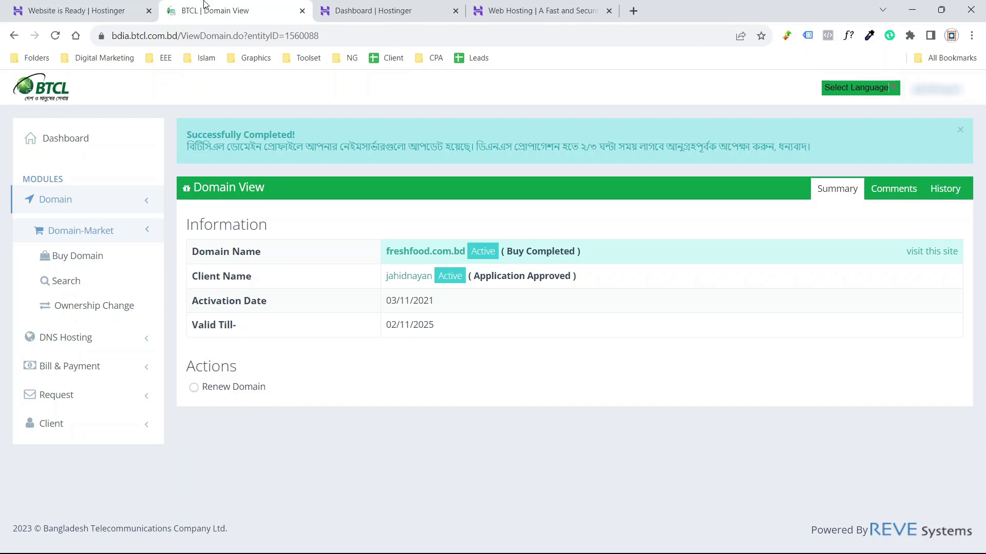
- Load freshfood.com.bd in a new browser tab to check the live website
left_click(75, 10)
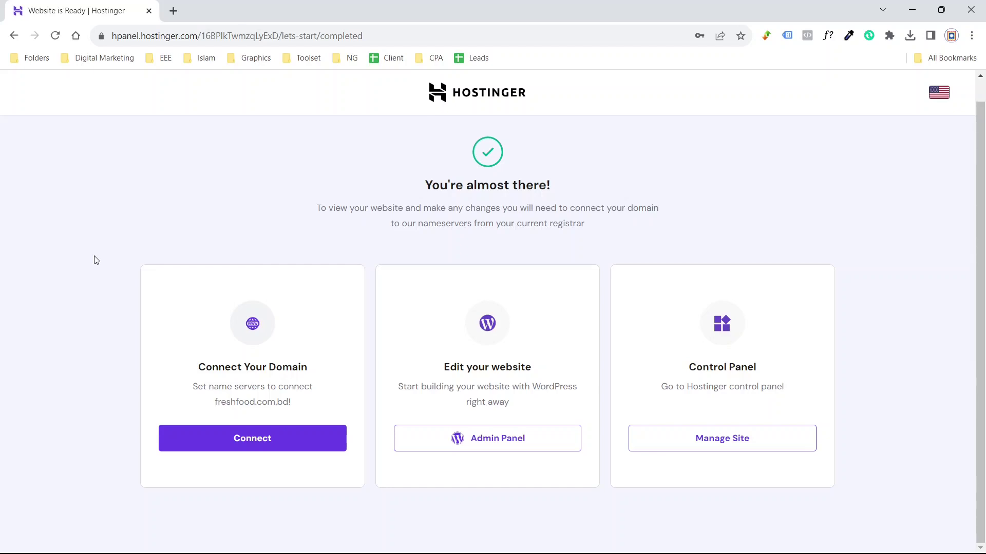
left_click(174, 11)
type("freshfood.com.bd")
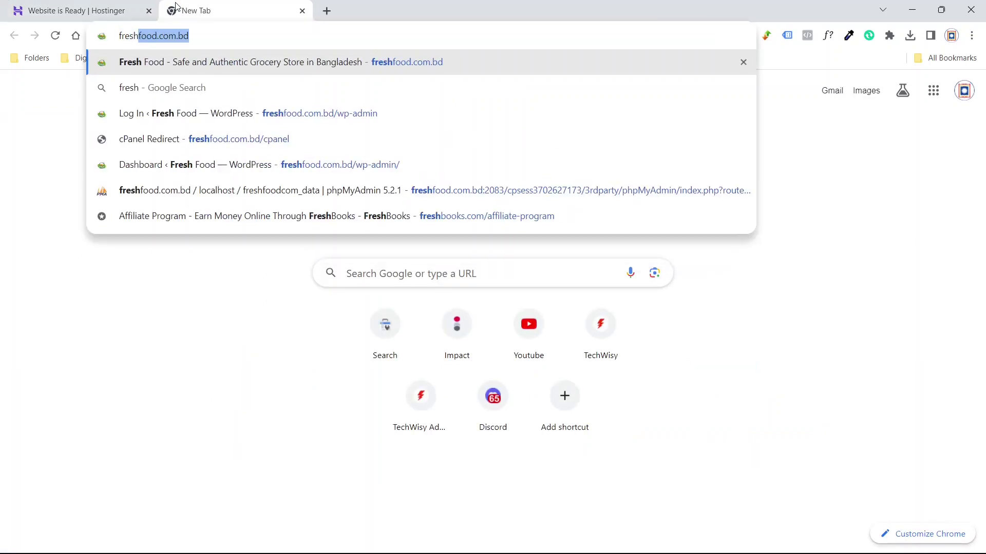
key("Return")
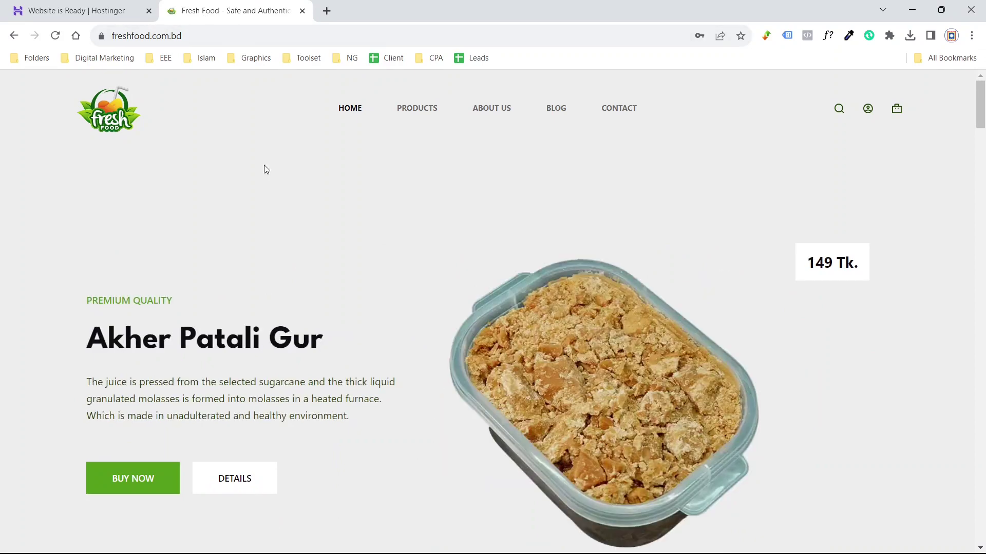
- Inspect the homepage with the browser's developer tools and record its network requests by reloading the page
right_click(265, 166)
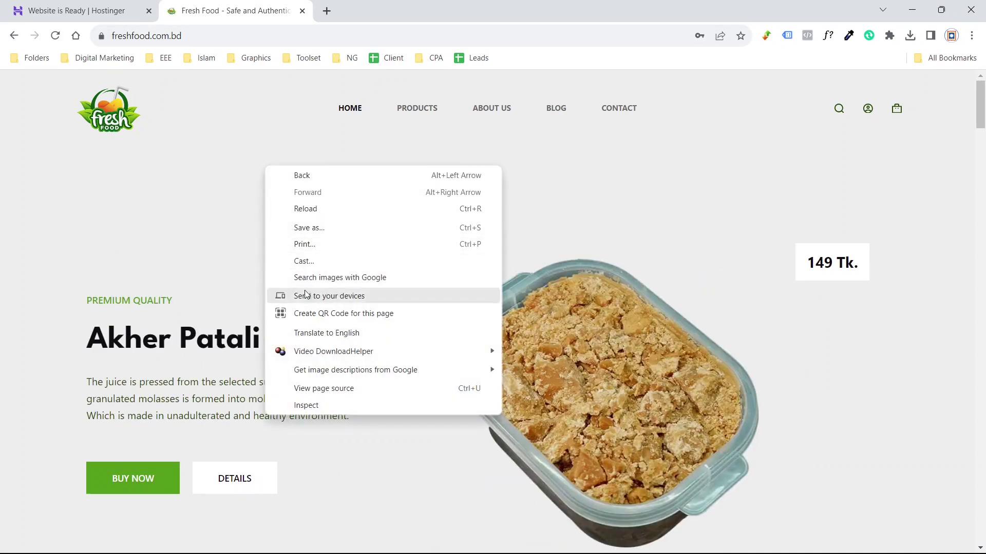
left_click(318, 405)
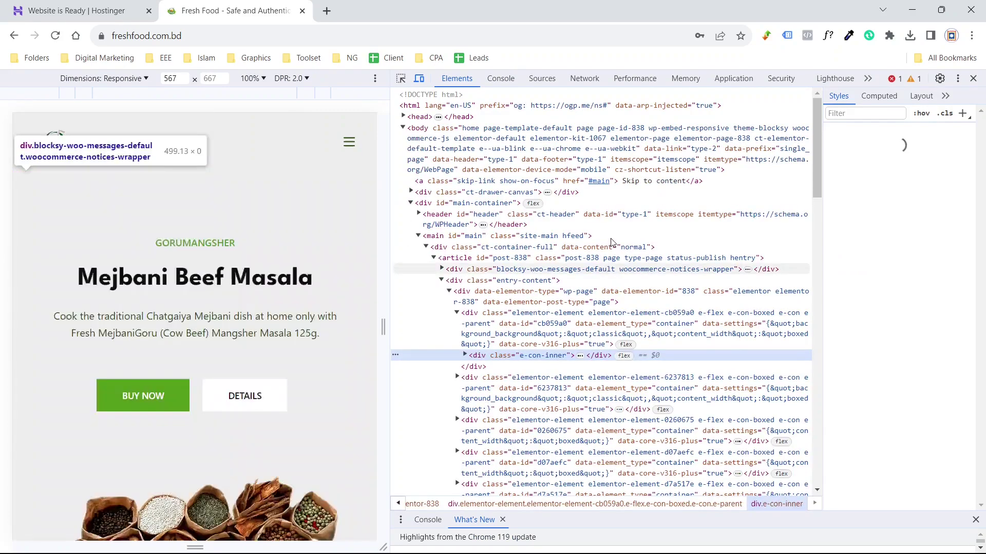
left_click(586, 78)
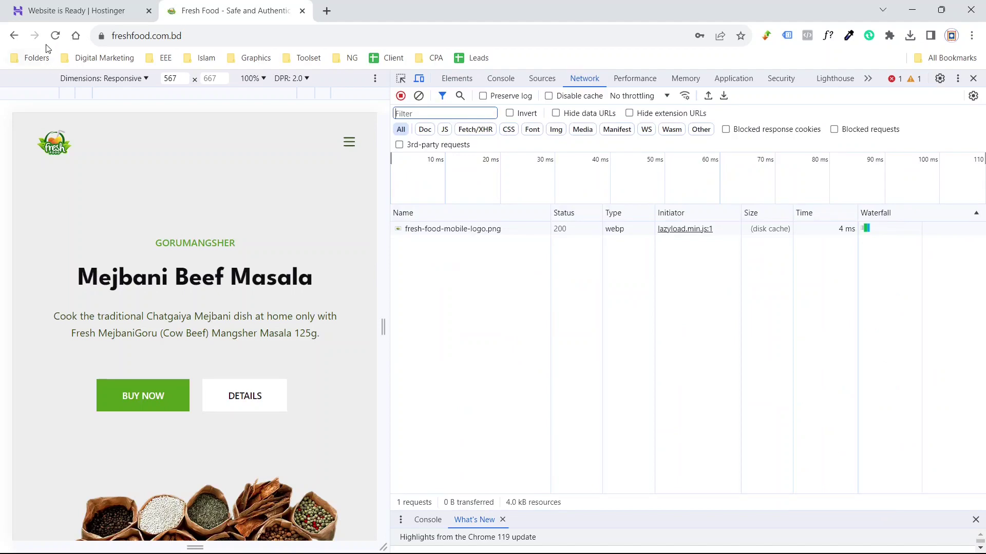
left_click(54, 37)
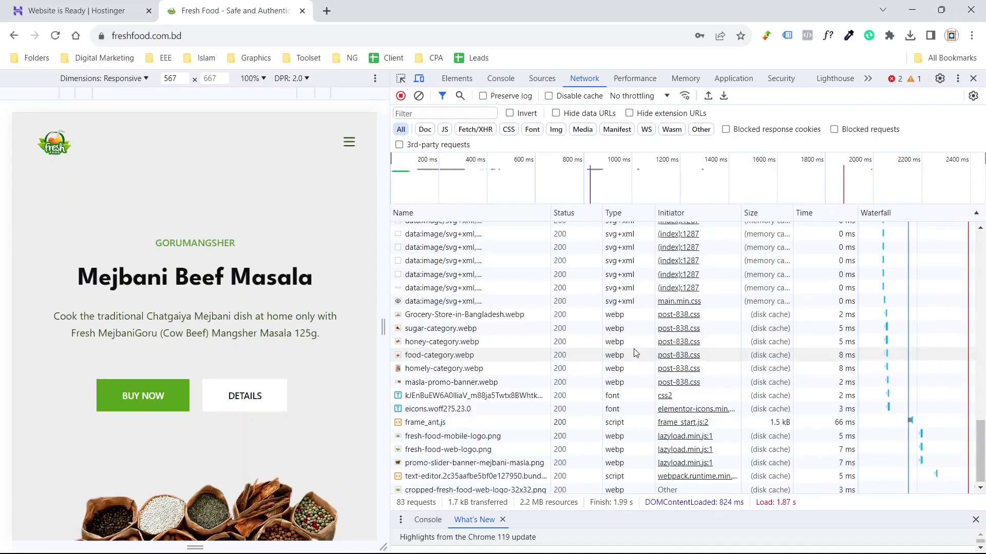
- Examine the response headers of the freshfood.com.bd document request to see which platform serves the site
scroll(629, 344, "up", 15)
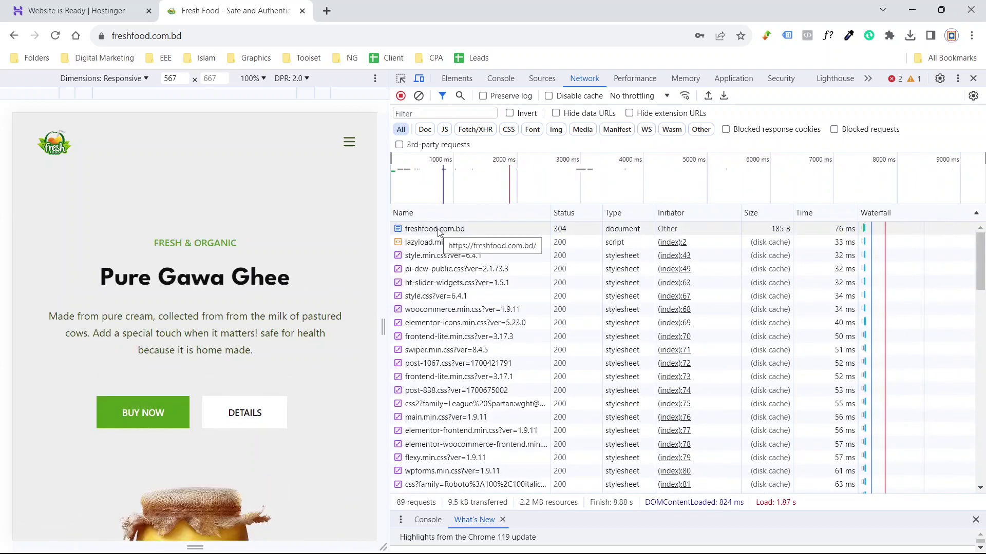
left_click(440, 232)
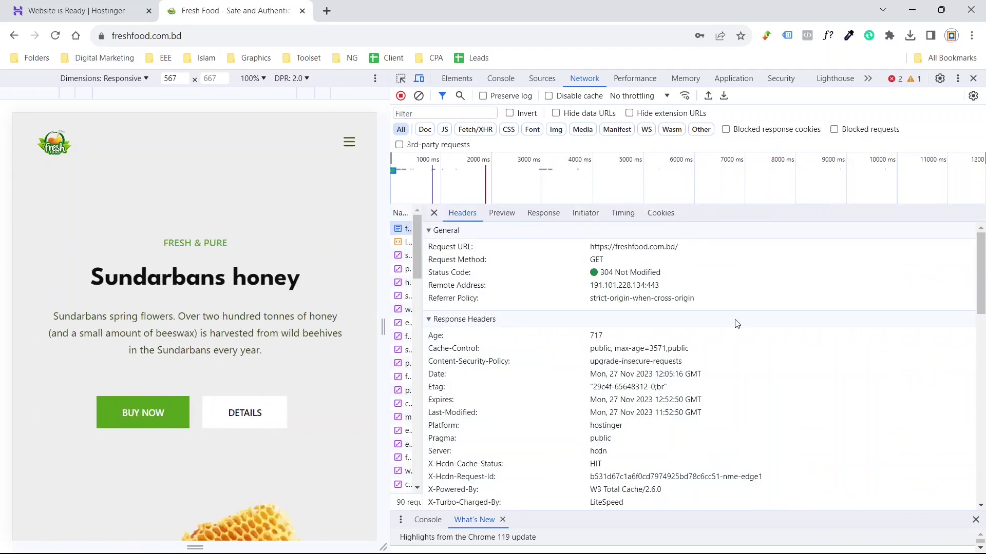
left_click_drag(980, 280, 983, 297)
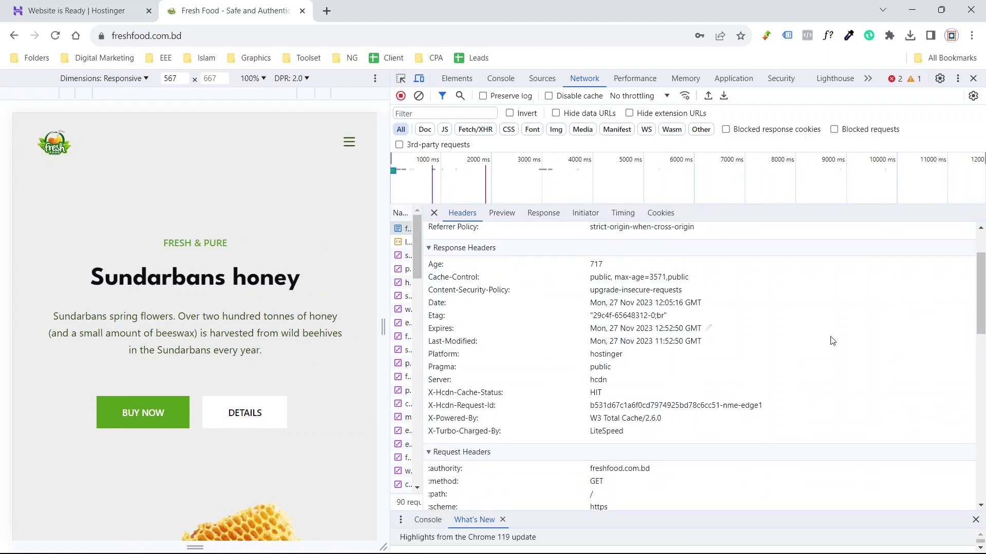